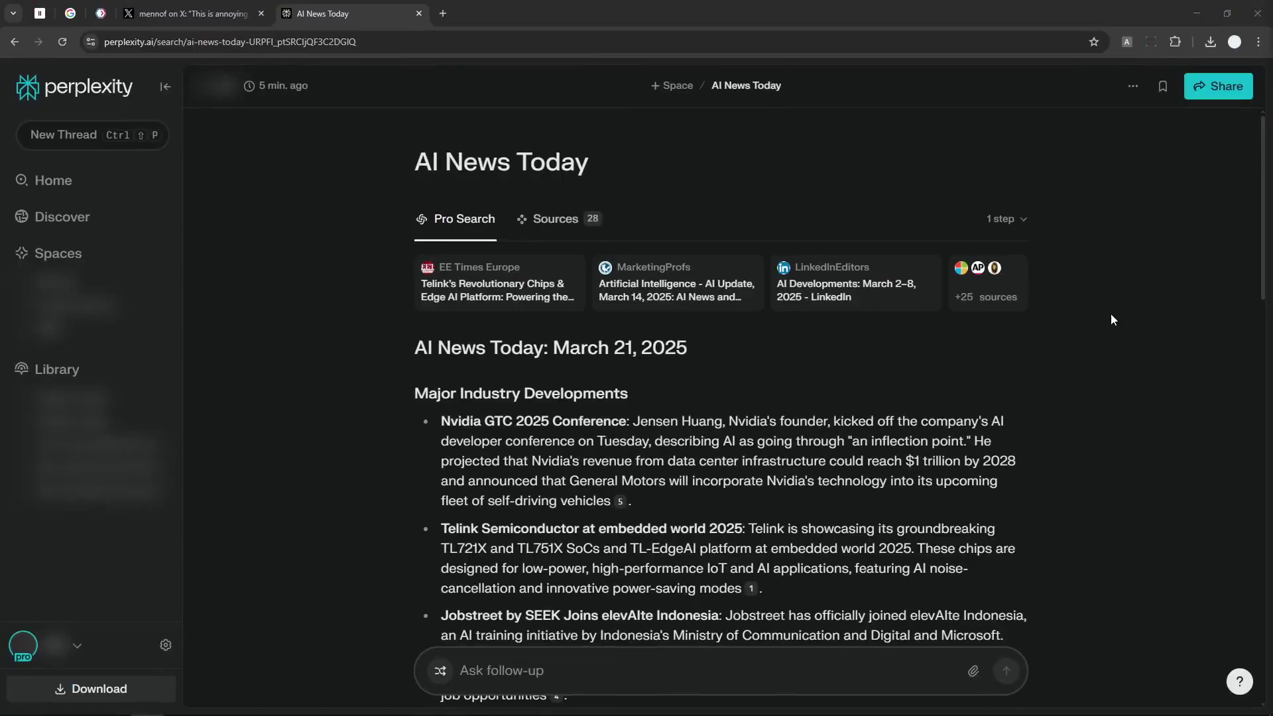
Review the AI News Today thread's source list and return to its written answer
{"action": "left_click_drag", "start_coordinate": [1129, 258], "coordinate": [1028, 248]}
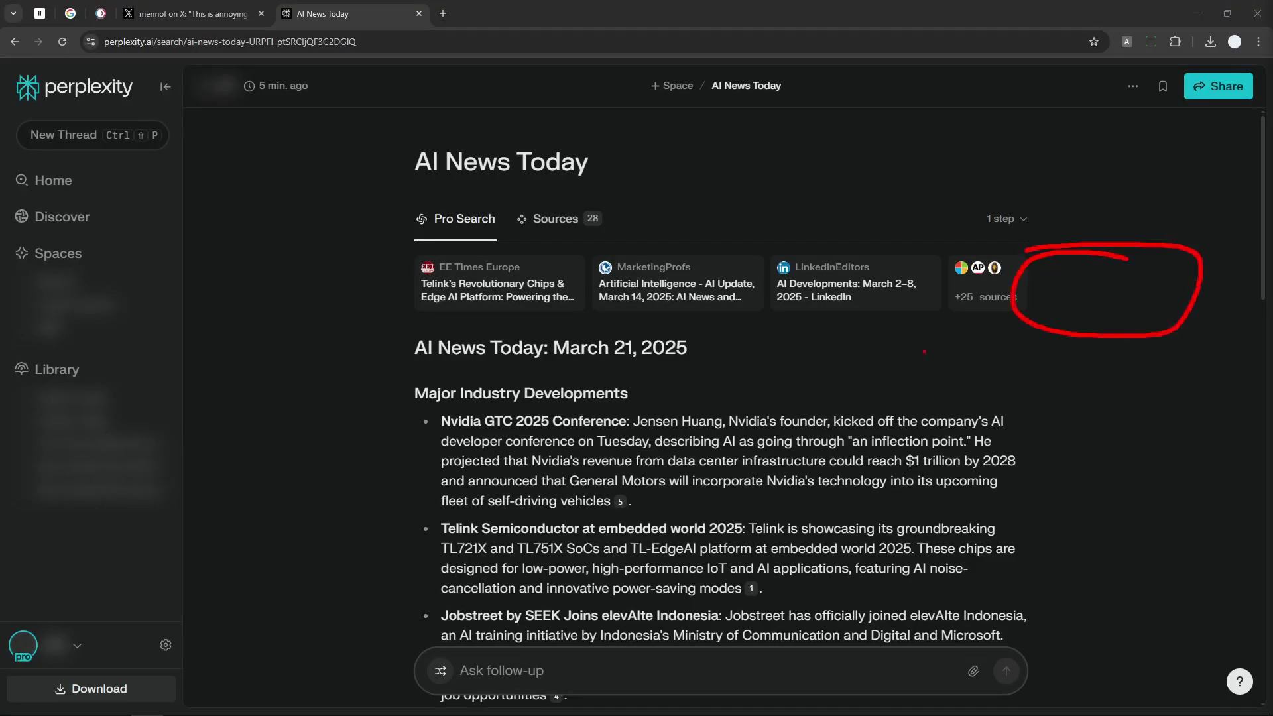
{"action": "key", "text": "Escape"}
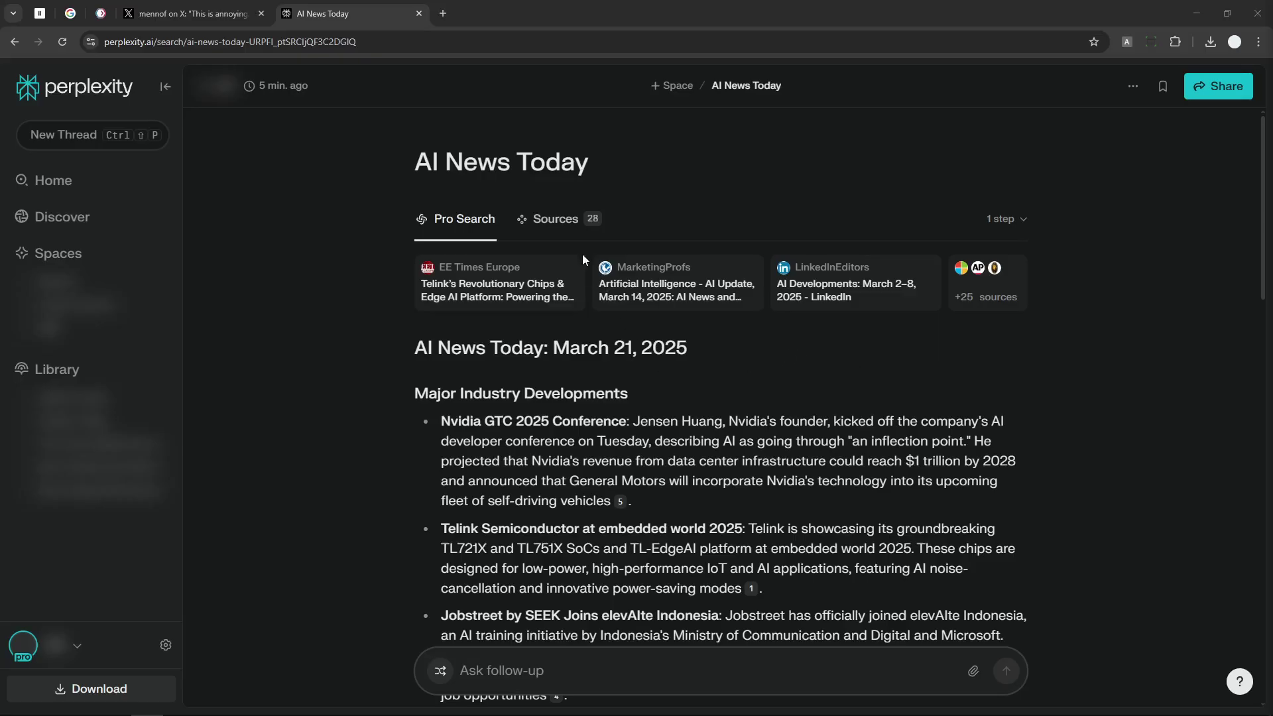
{"action": "left_click", "coordinate": [466, 224]}
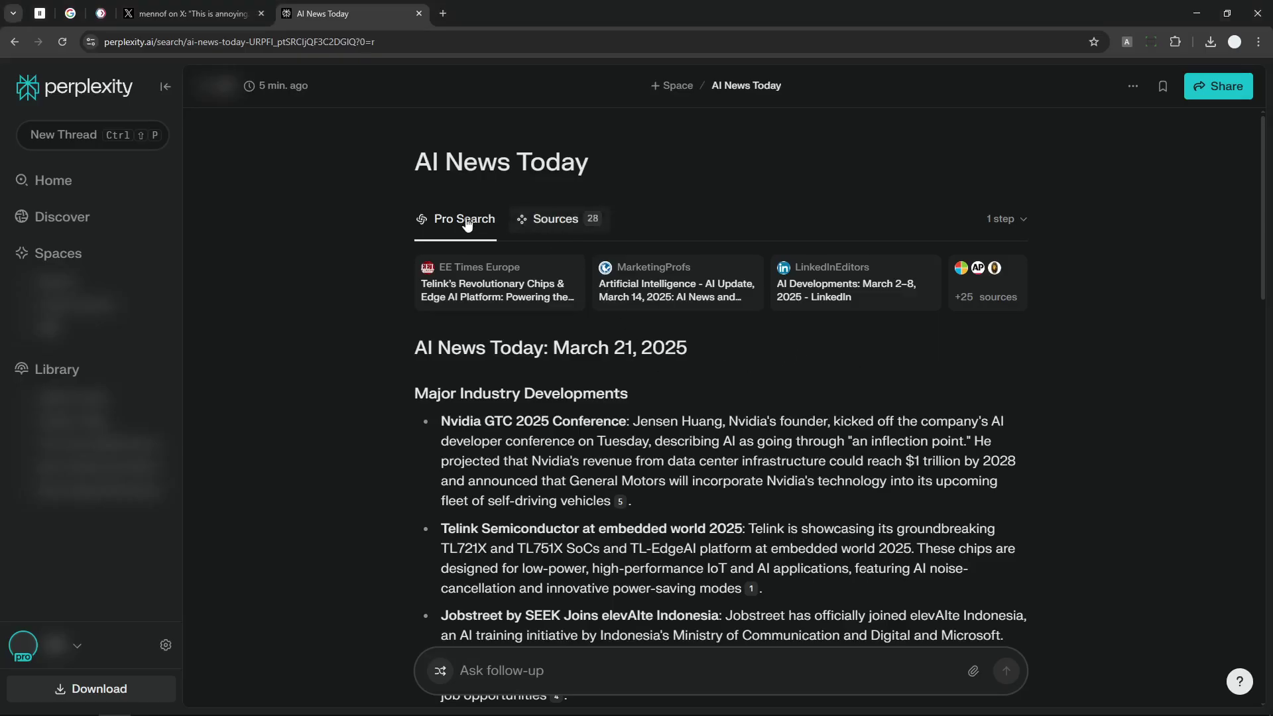
{"action": "left_click", "coordinate": [557, 221]}
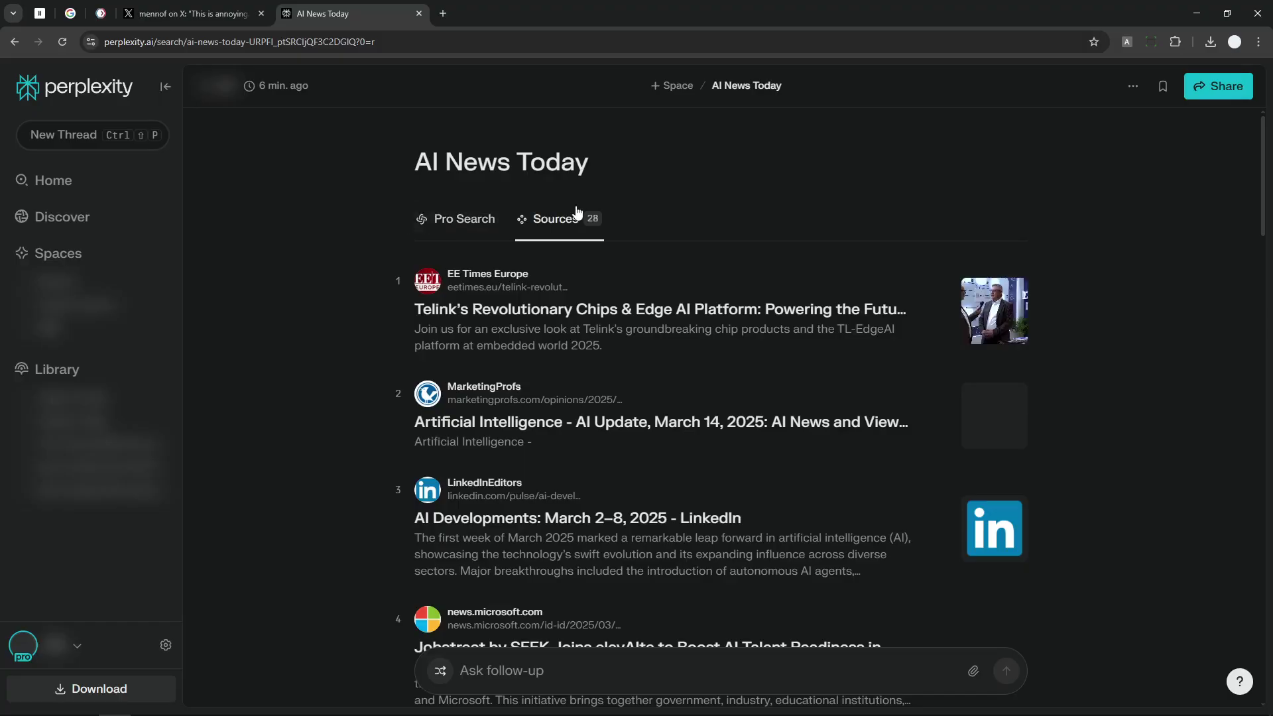
{"action": "left_click", "coordinate": [482, 222]}
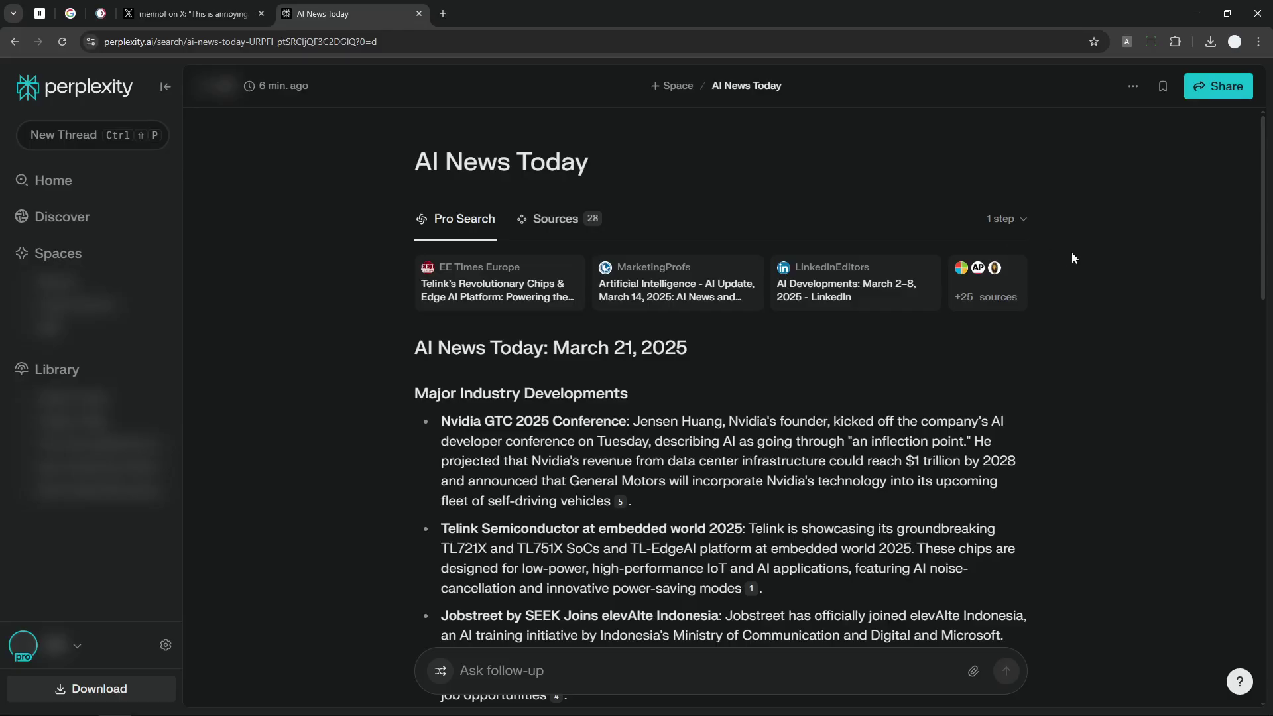
{"action": "scroll", "coordinate": [1134, 337], "scroll_direction": "down", "scroll_amount": 5}
{"action": "scroll", "coordinate": [1128, 341], "scroll_direction": "down", "scroll_amount": 5}
{"action": "scroll", "coordinate": [1125, 338], "scroll_direction": "down", "scroll_amount": 5}
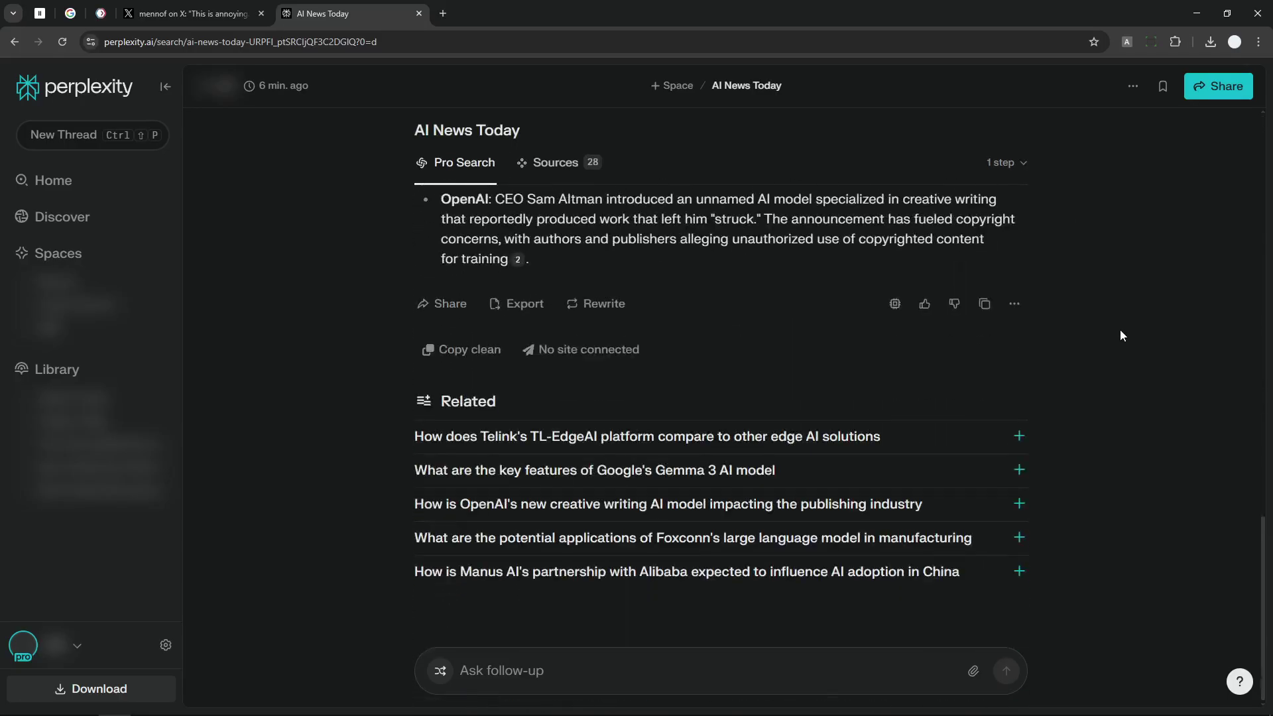
{"action": "scroll", "coordinate": [1116, 308], "scroll_direction": "up", "scroll_amount": 5}
{"action": "scroll", "coordinate": [1107, 356], "scroll_direction": "up", "scroll_amount": 5}
{"action": "scroll", "coordinate": [1083, 375], "scroll_direction": "up", "scroll_amount": 5}
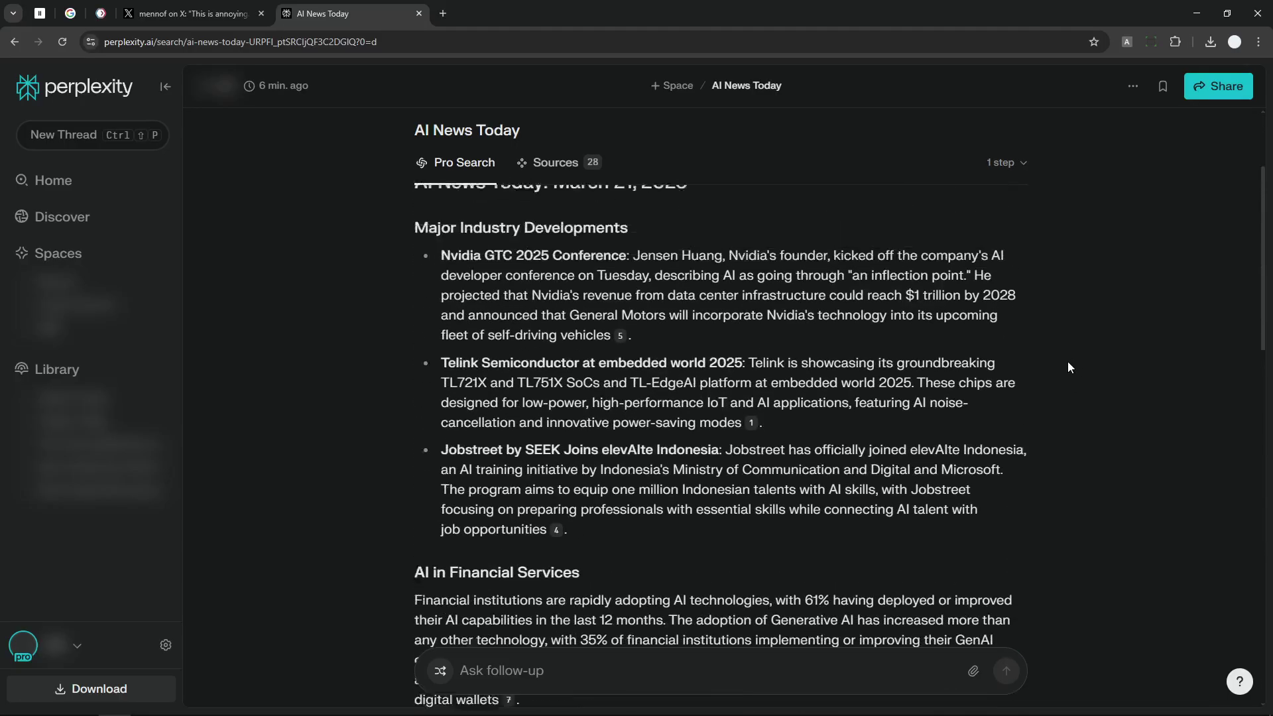
{"action": "scroll", "coordinate": [1068, 361], "scroll_direction": "up", "scroll_amount": 5}
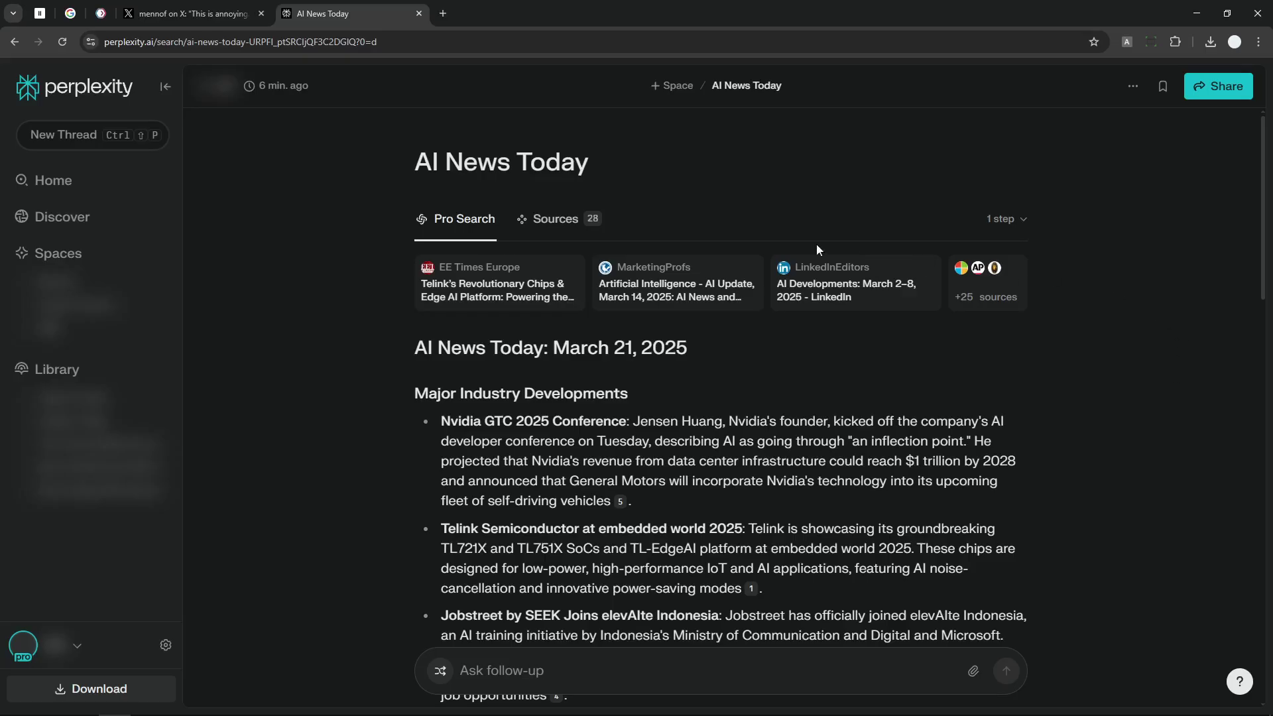
Return to the Perplexity home page via the logo
{"action": "left_click", "coordinate": [108, 92]}
Start a new question 'Generate a picture of a dog' with Pro search mode
{"action": "left_click", "coordinate": [687, 365]}
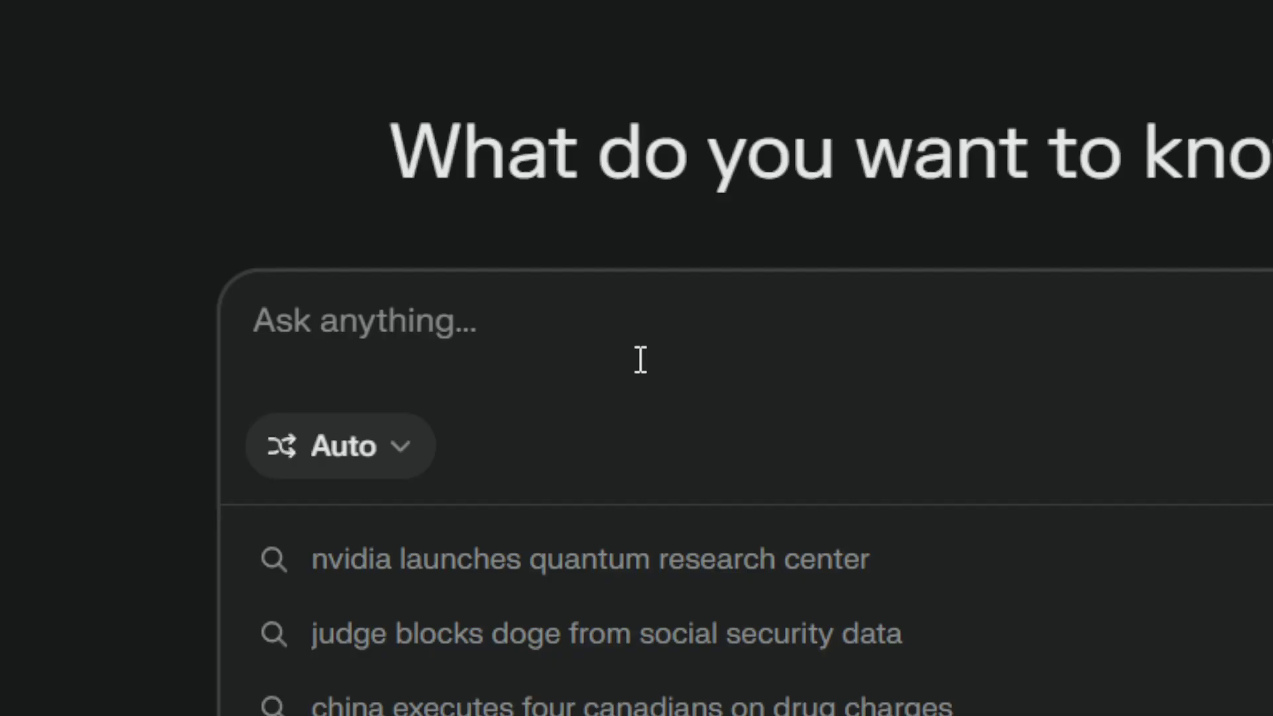
{"action": "type", "text": "Ge"}
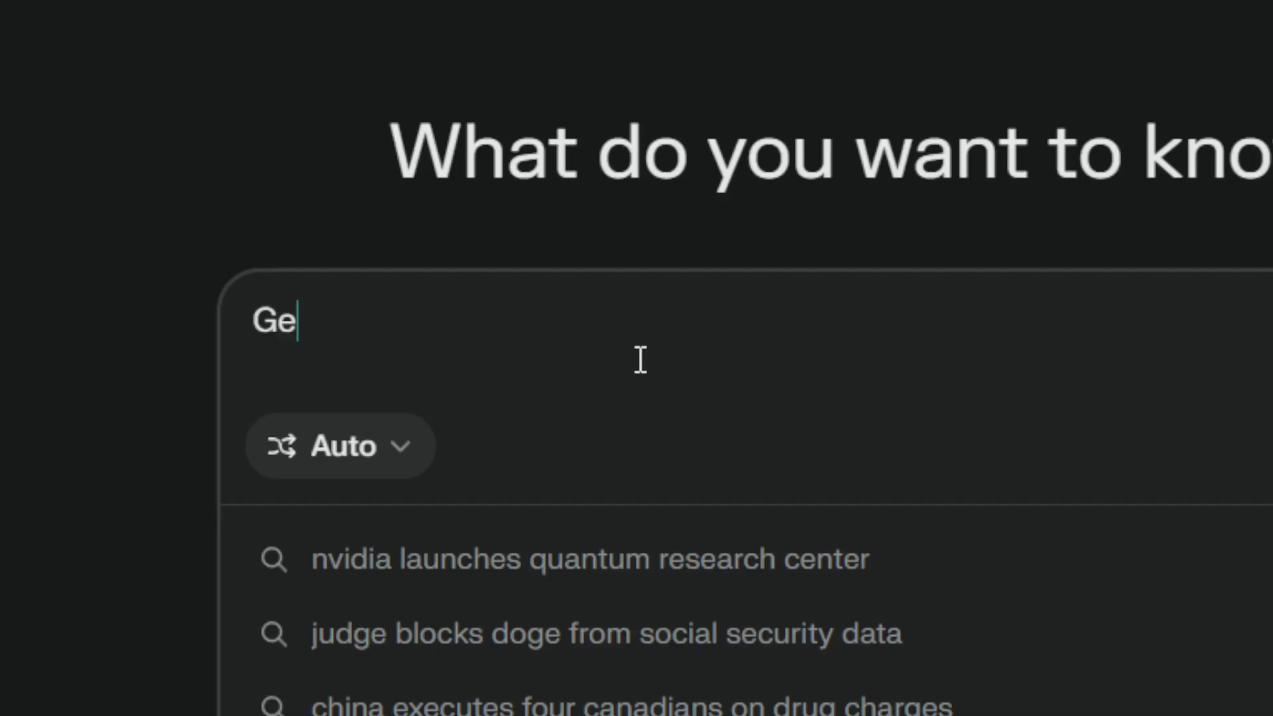
{"action": "type", "text": "nerate a pictu"}
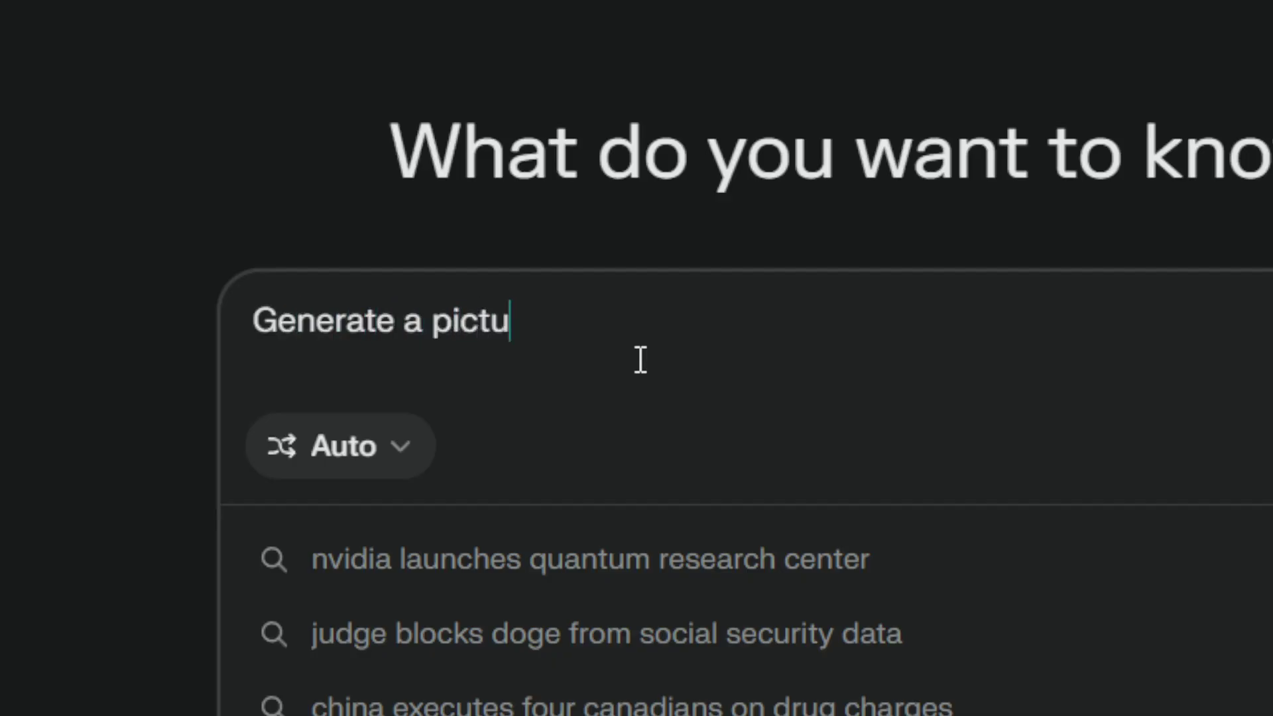
{"action": "type", "text": "re of "}
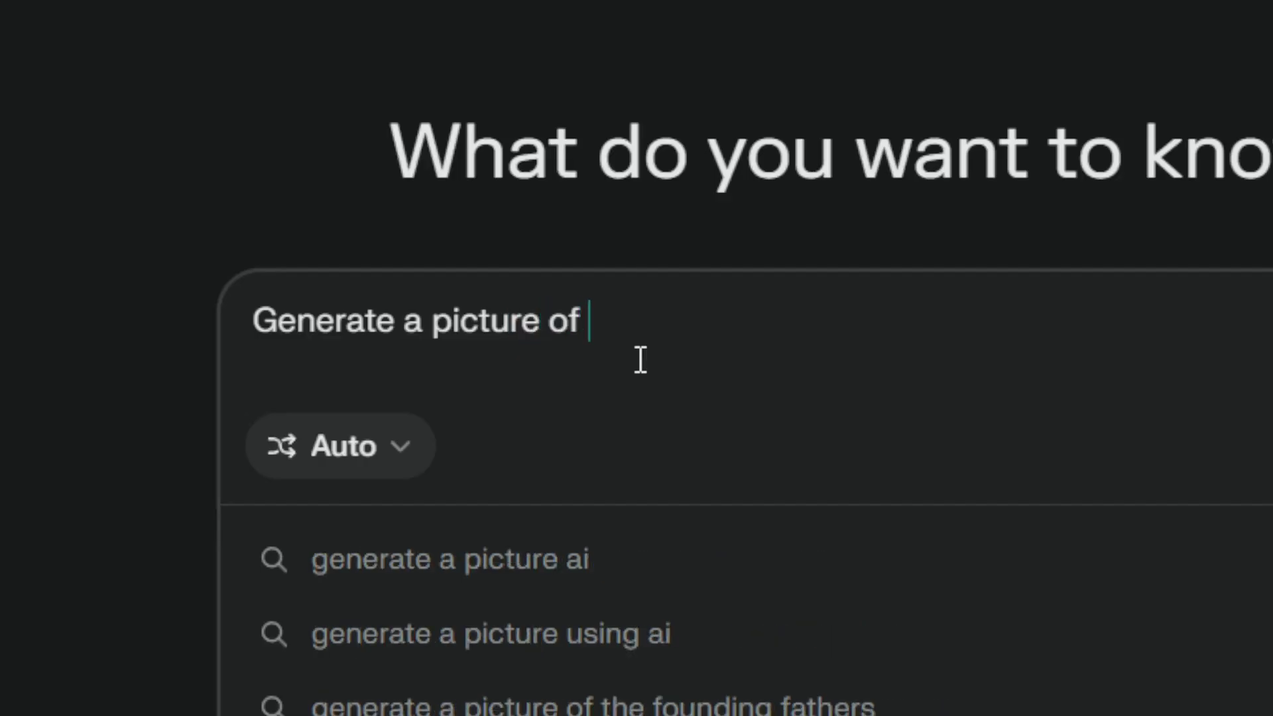
{"action": "type", "text": "a dog"}
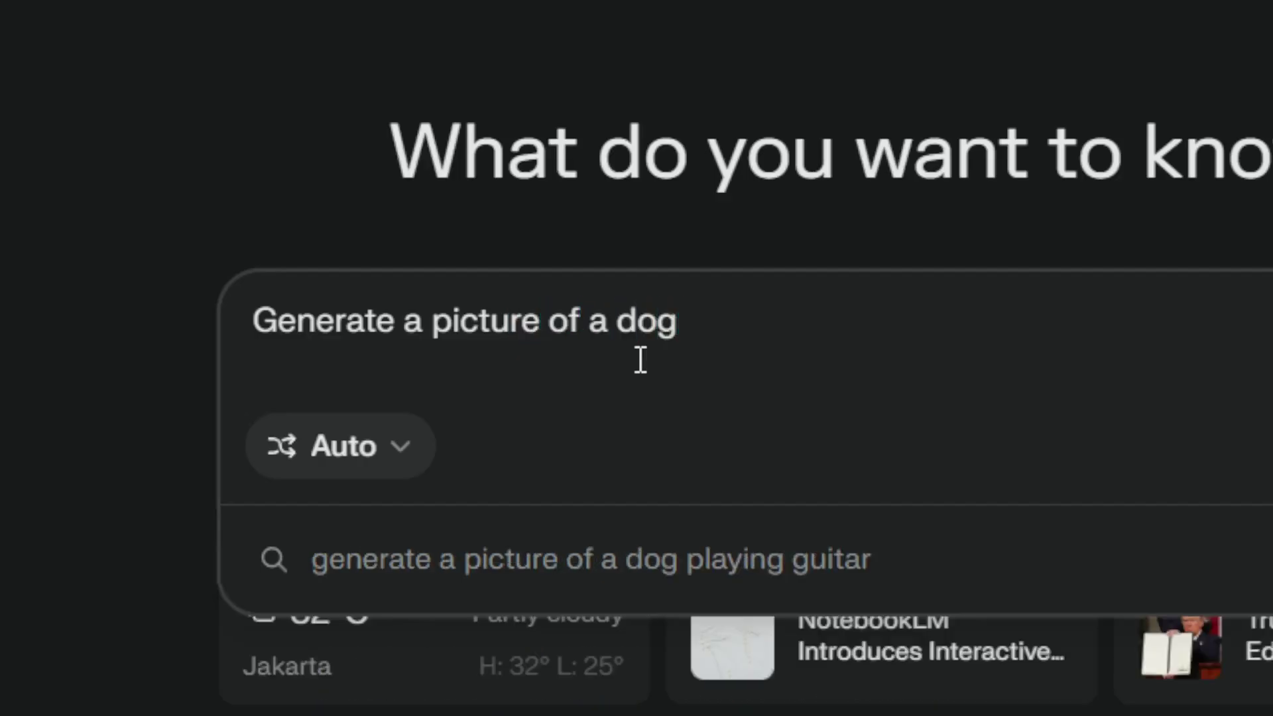
{"action": "left_click", "coordinate": [395, 458]}
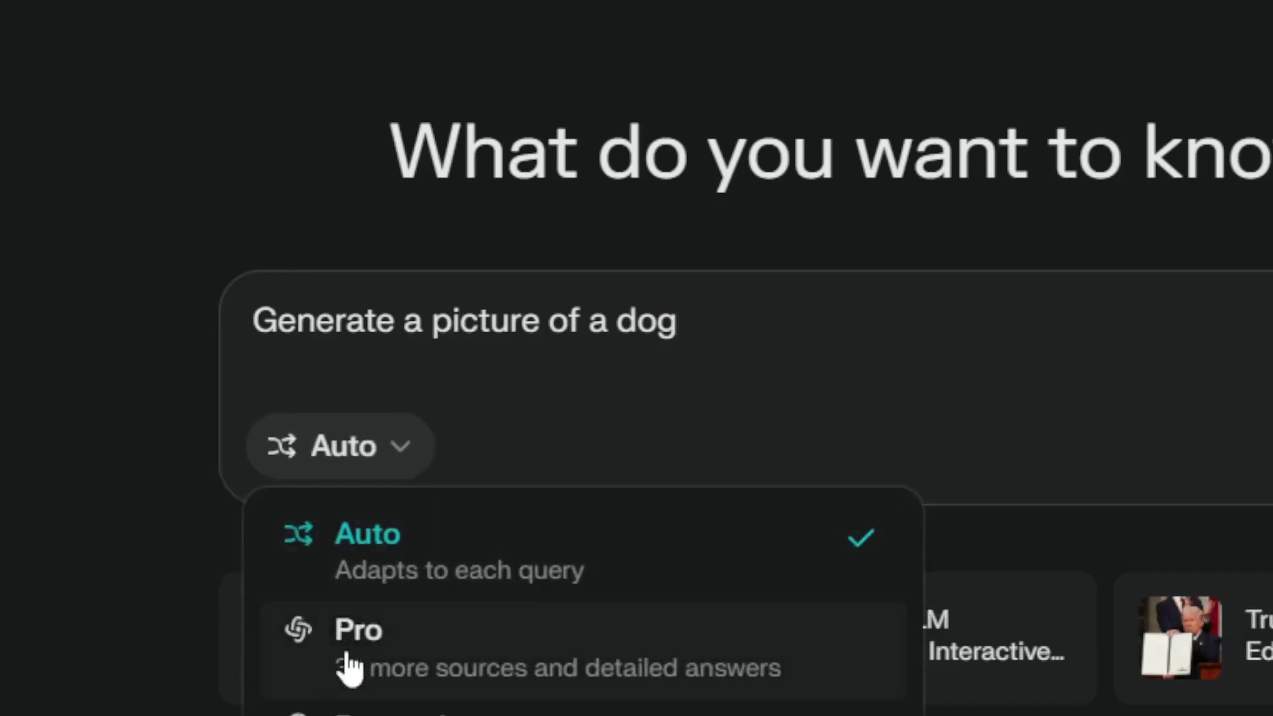
{"action": "left_click", "coordinate": [371, 658]}
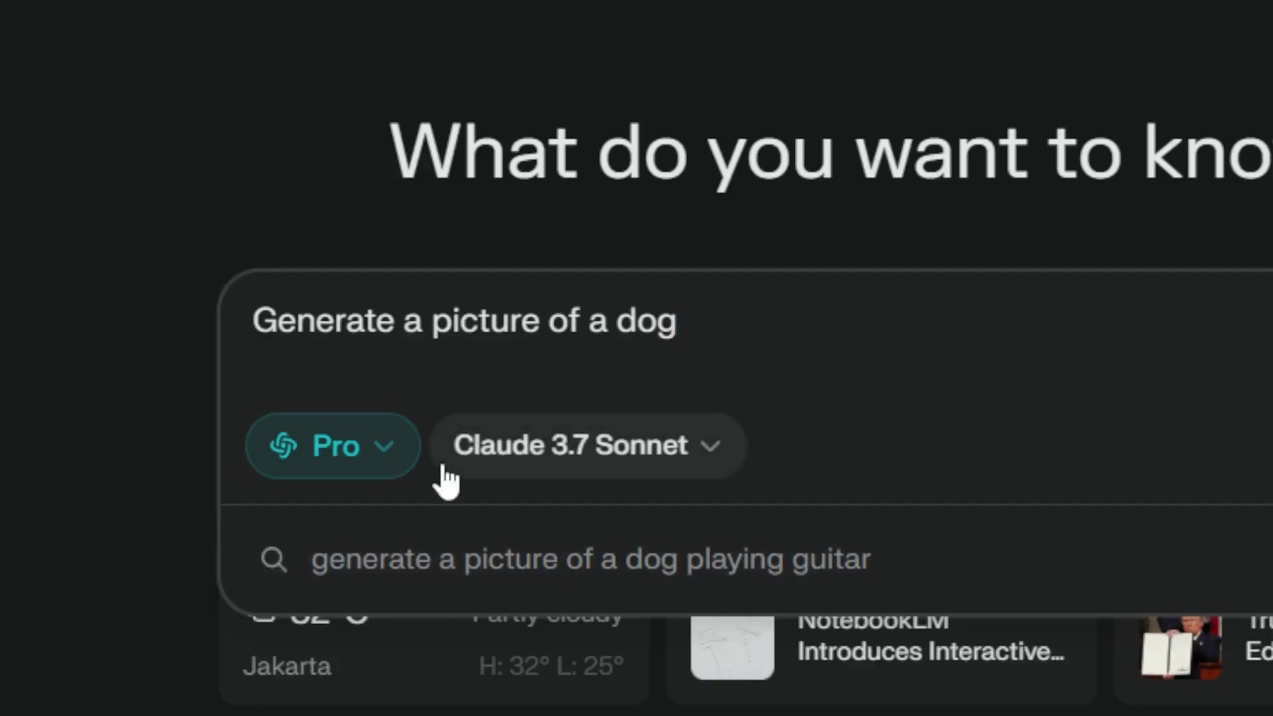
Confirm Pro stays selected and check the search sources menu
{"action": "left_click", "coordinate": [366, 468]}
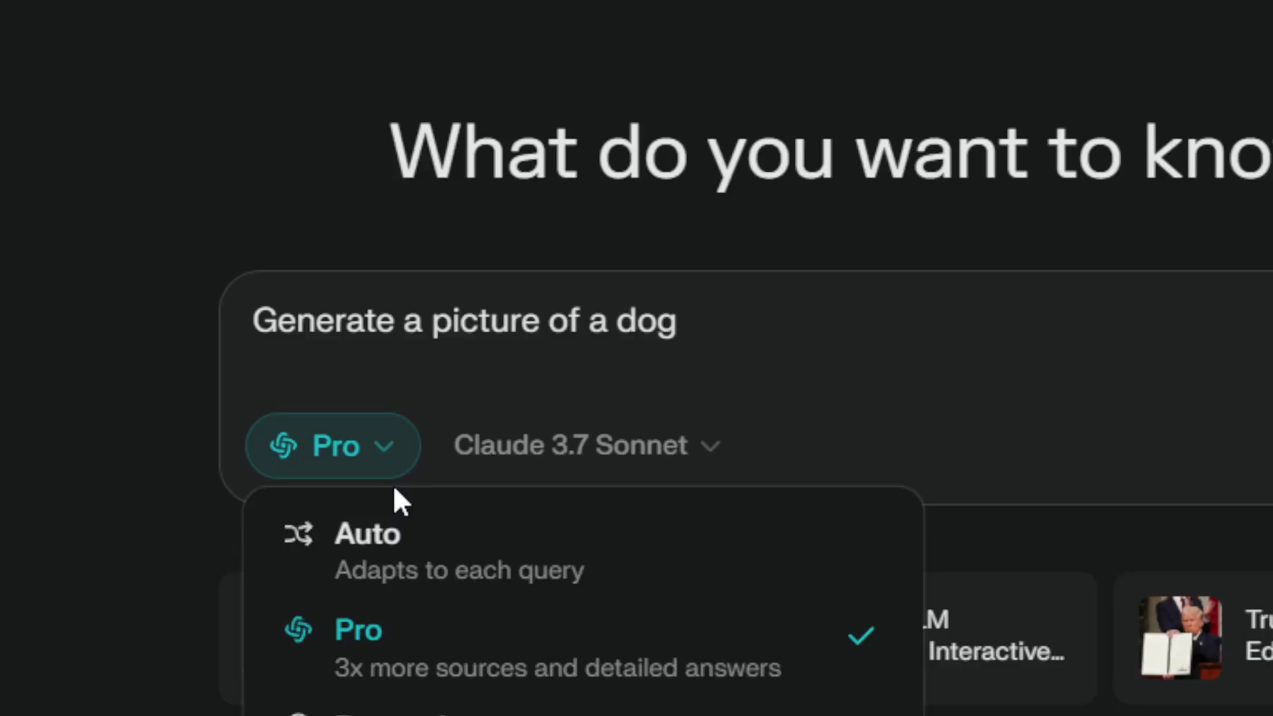
{"action": "left_click", "coordinate": [444, 638]}
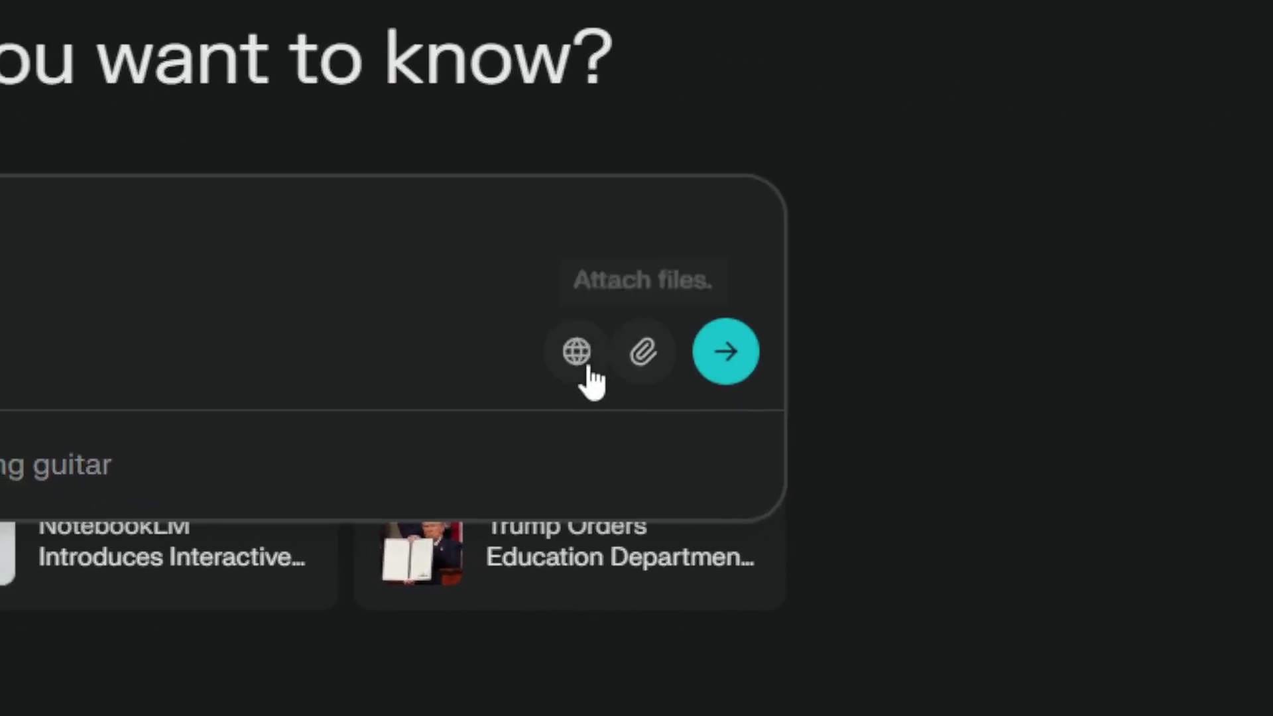
{"action": "left_click", "coordinate": [610, 358]}
{"action": "left_click", "coordinate": [615, 370]}
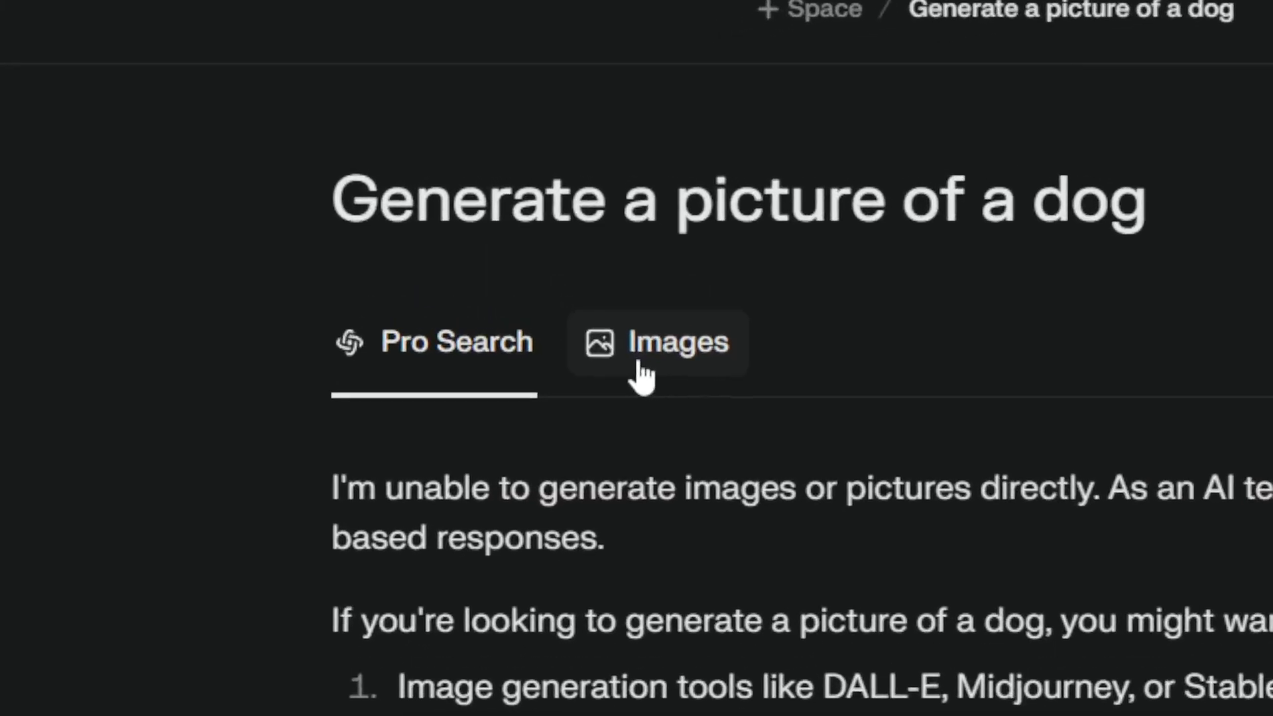
{"action": "left_click", "coordinate": [644, 376]}
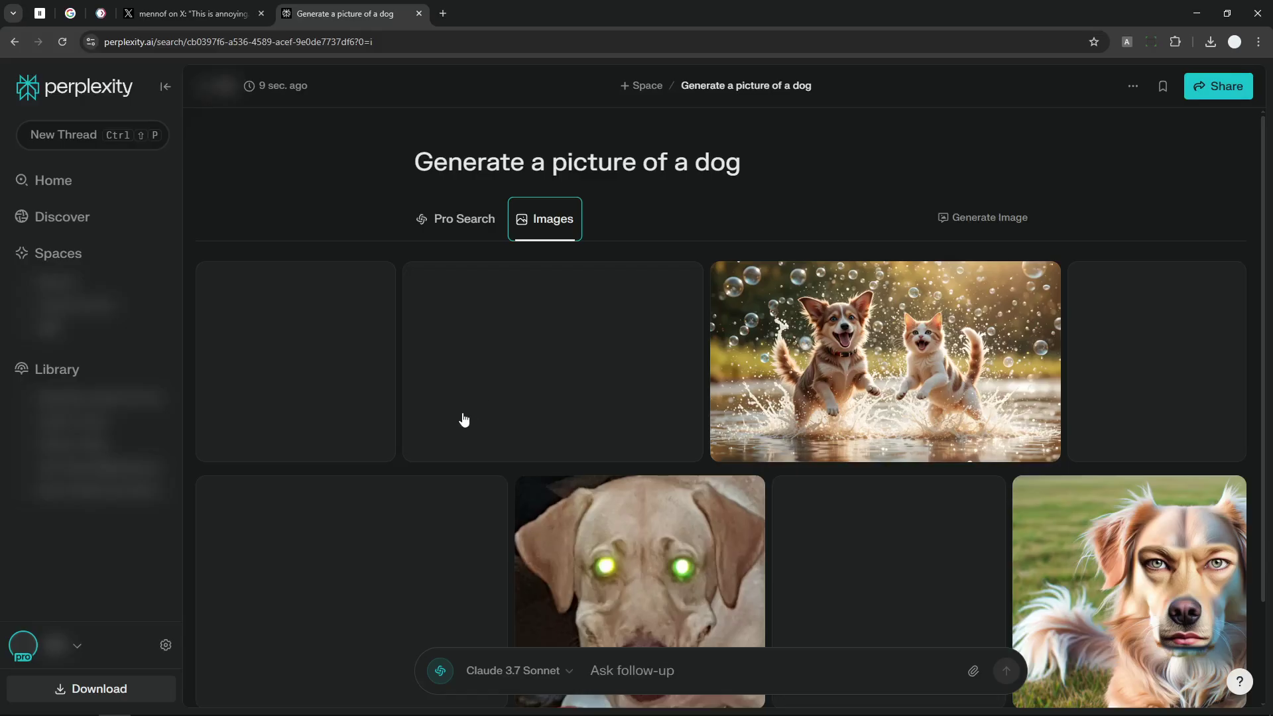
{"action": "scroll", "coordinate": [478, 428], "scroll_direction": "down", "scroll_amount": 1}
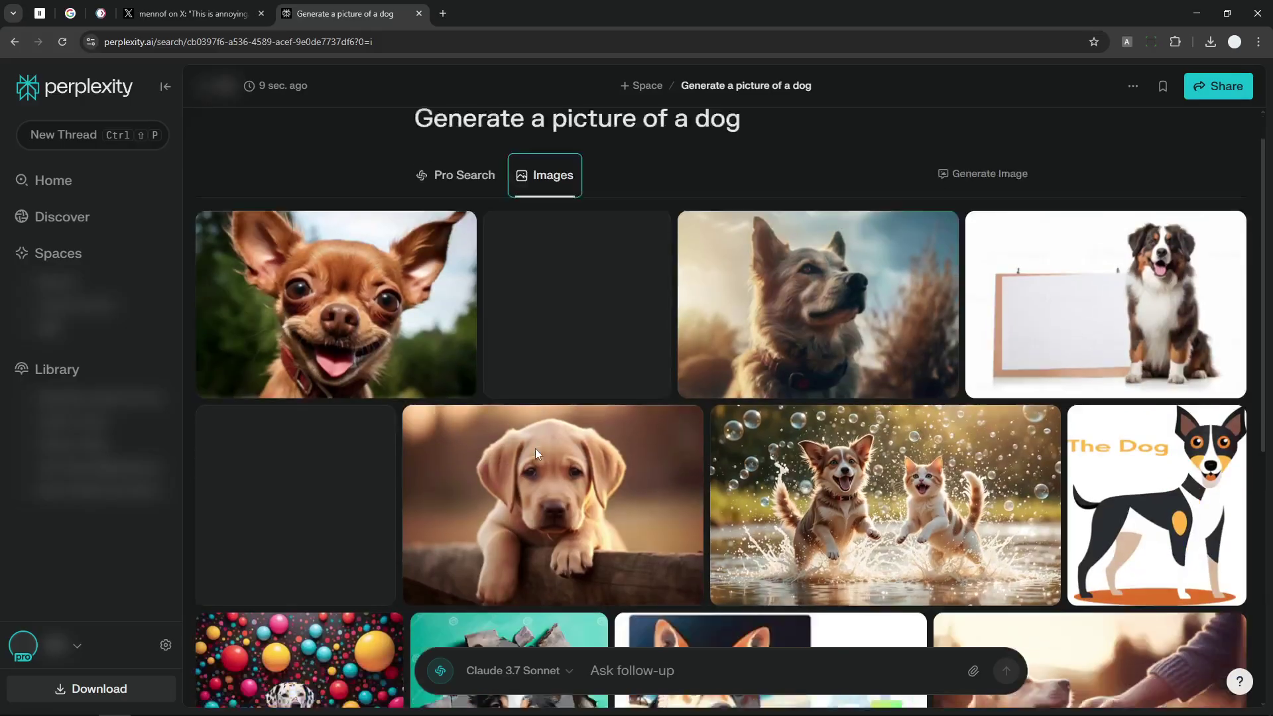
{"action": "scroll", "coordinate": [517, 419], "scroll_direction": "down", "scroll_amount": 2}
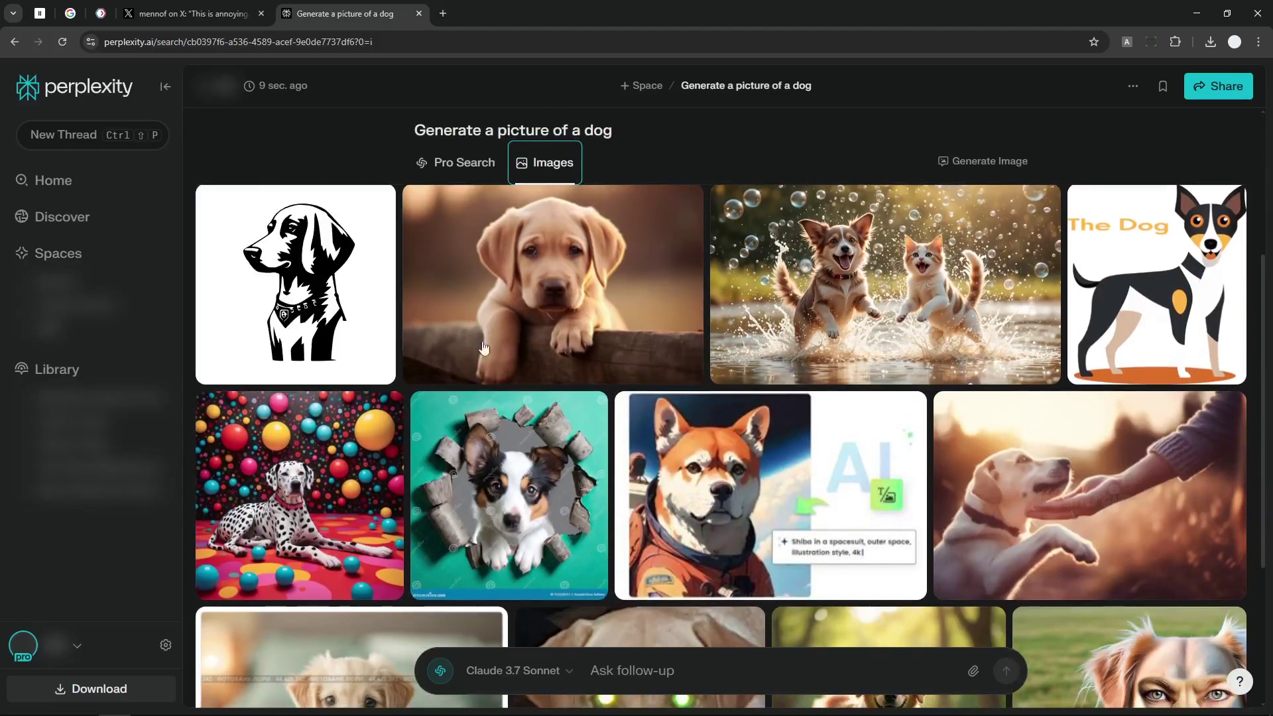
{"action": "scroll", "coordinate": [563, 333], "scroll_direction": "up", "scroll_amount": 2}
{"action": "scroll", "coordinate": [563, 332], "scroll_direction": "down", "scroll_amount": 1}
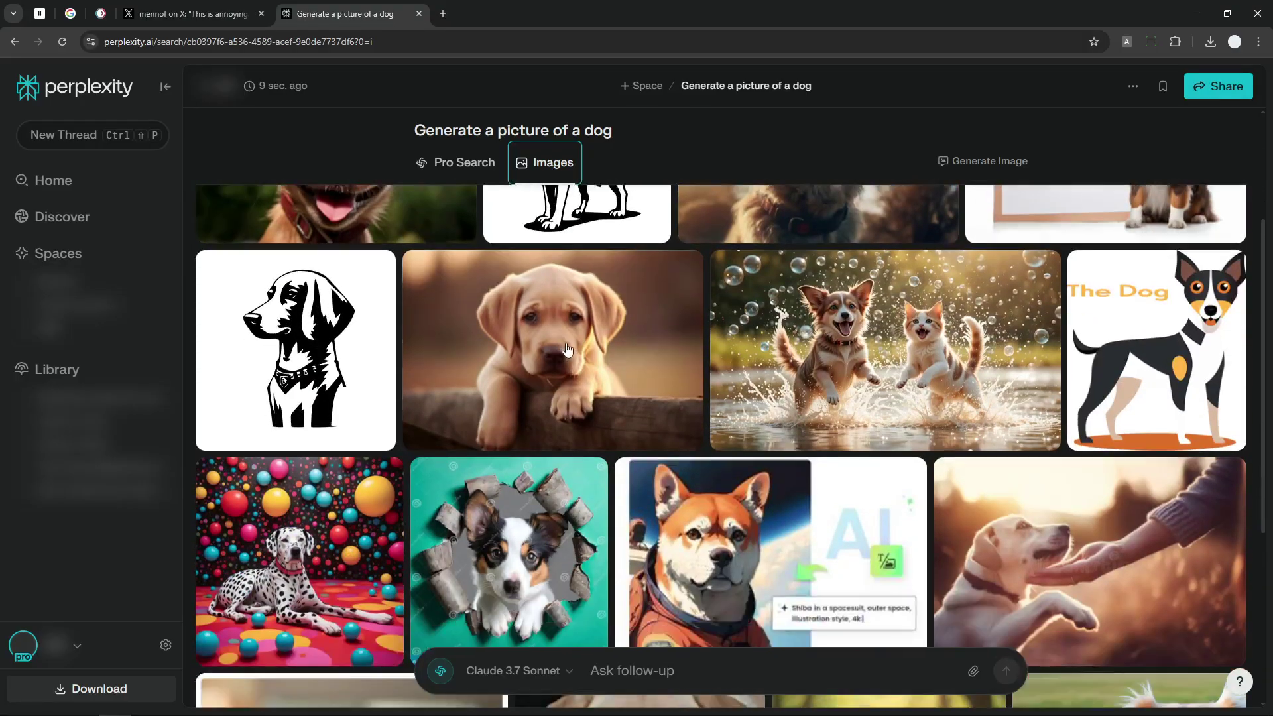
{"action": "left_click", "coordinate": [565, 349]}
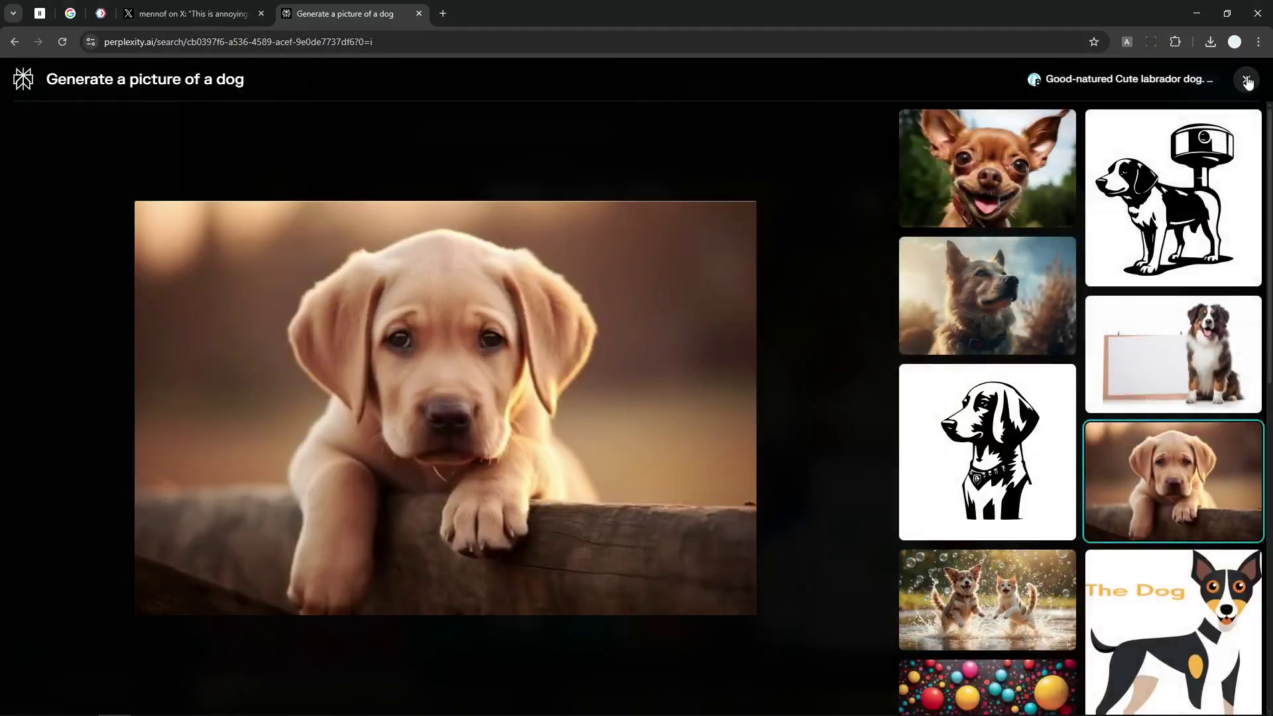
{"action": "left_click", "coordinate": [1246, 83]}
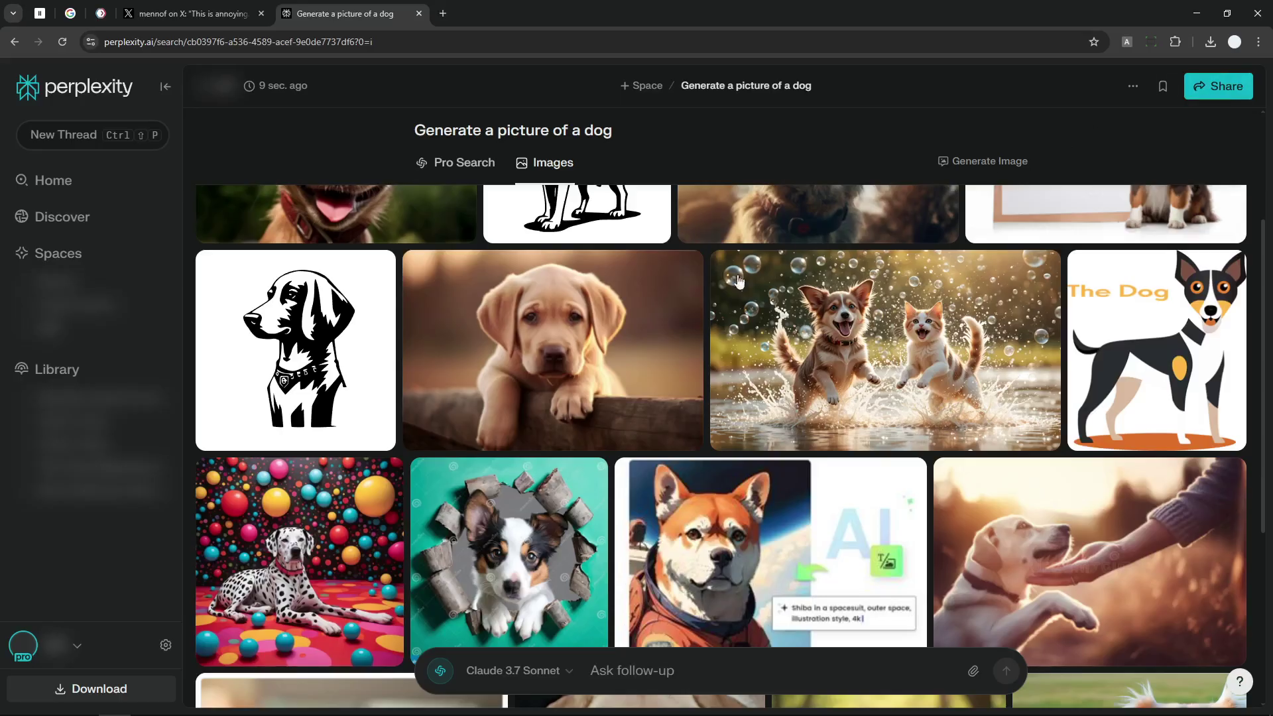
{"action": "scroll", "coordinate": [558, 368], "scroll_direction": "up", "scroll_amount": 2}
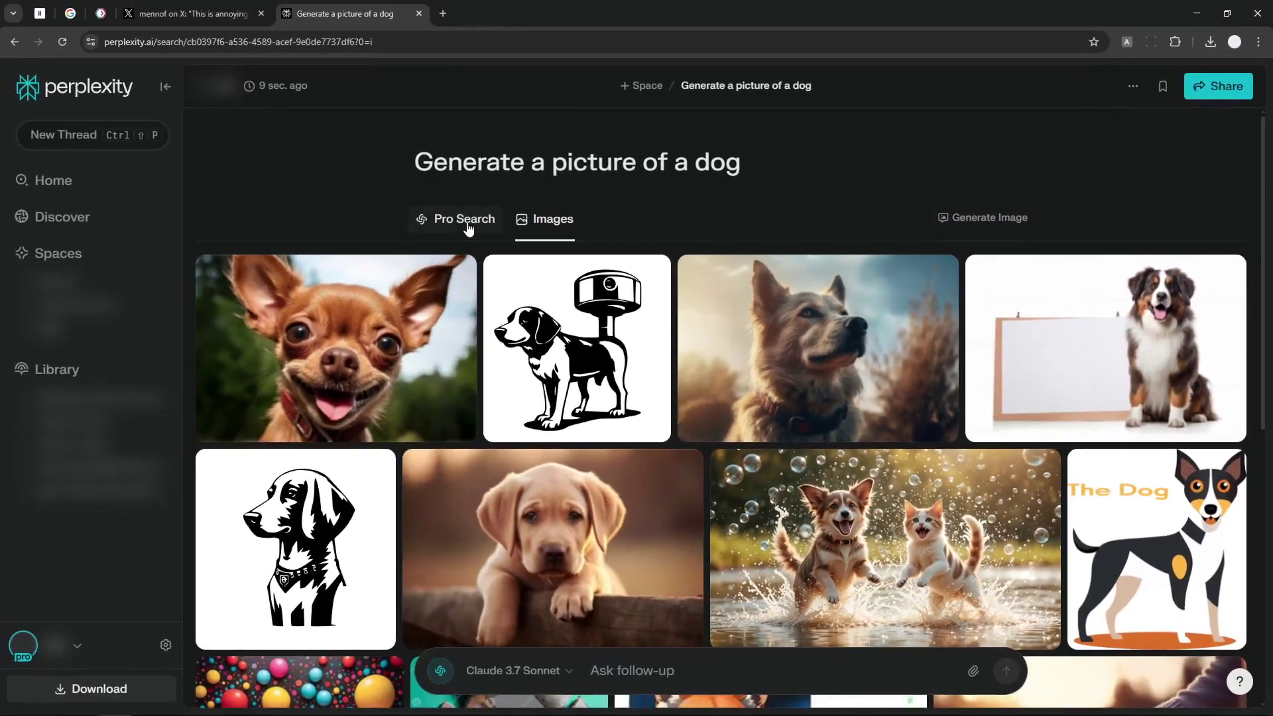
From the Images tab, generate a new dog image using a custom prompt
{"action": "left_click", "coordinate": [466, 224]}
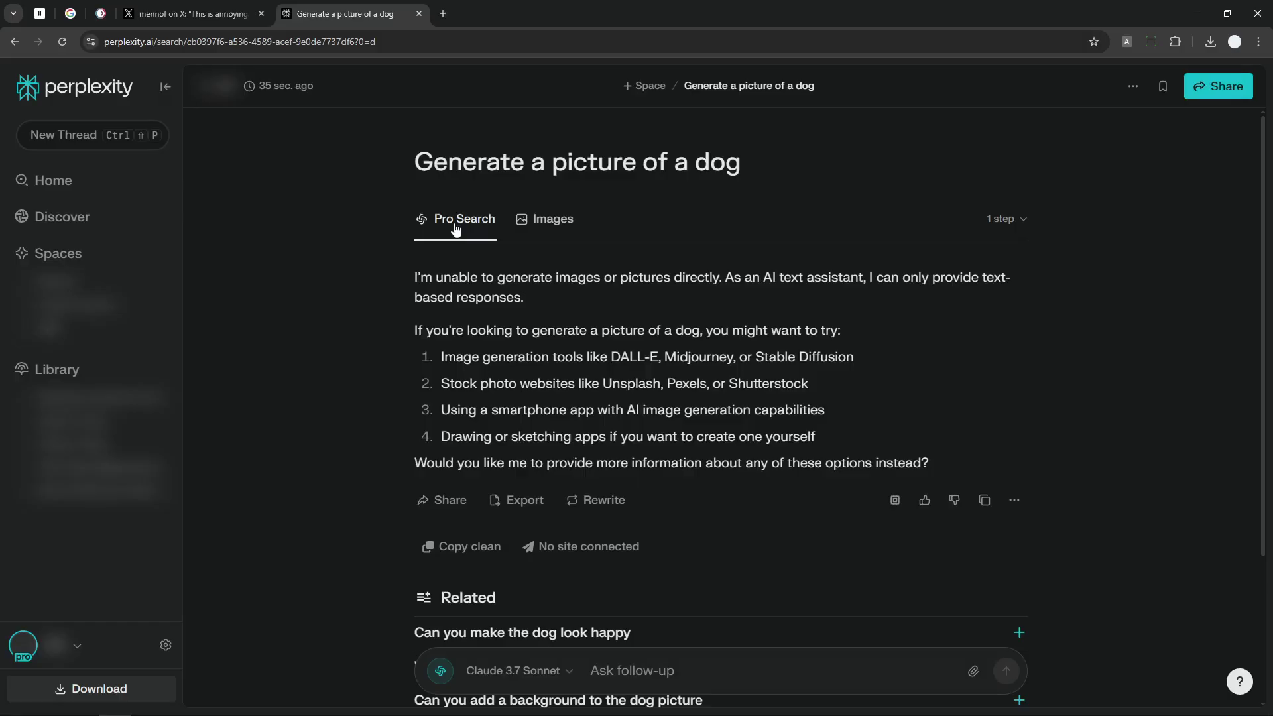
{"action": "left_click", "coordinate": [547, 228]}
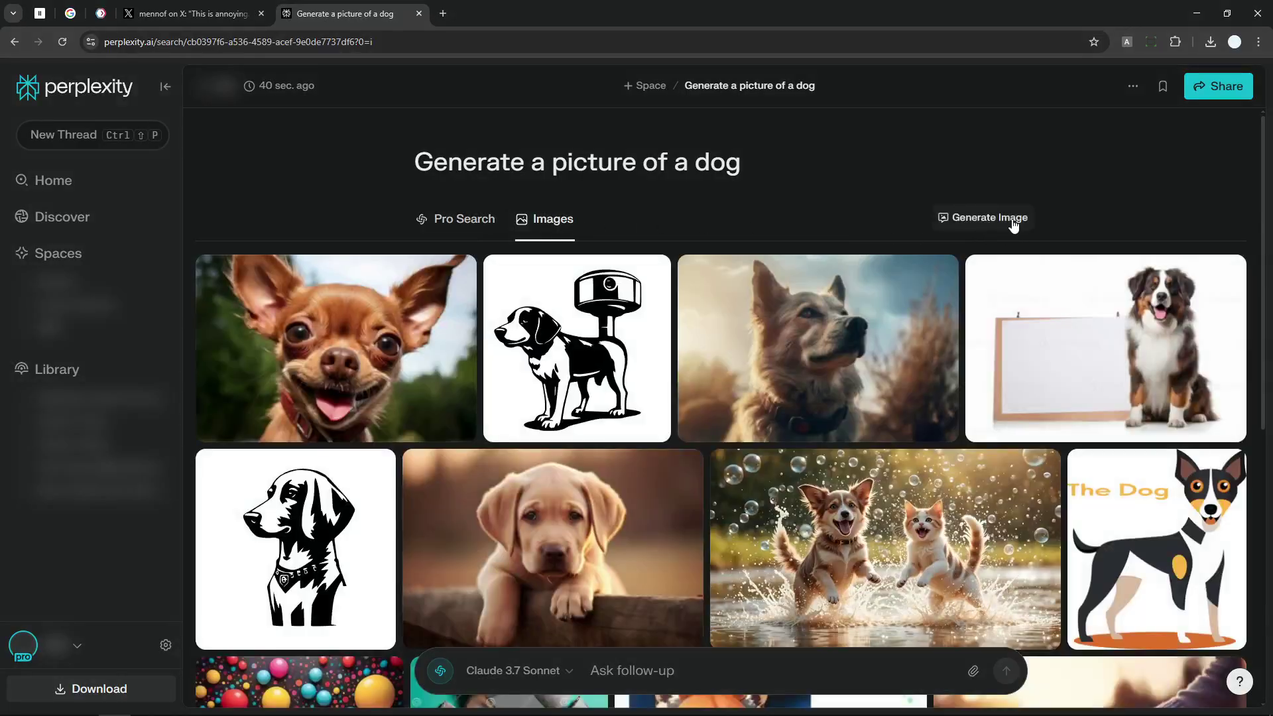
{"action": "left_click", "coordinate": [1014, 226]}
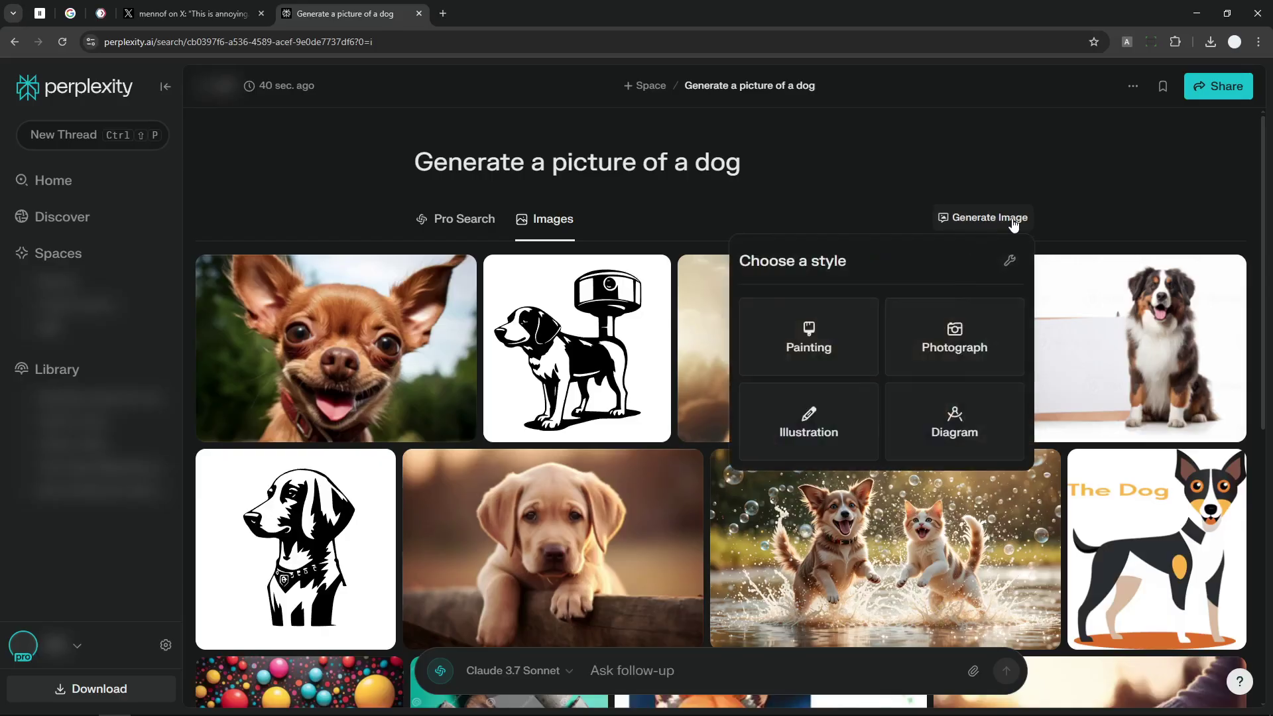
{"action": "left_click", "coordinate": [1005, 274]}
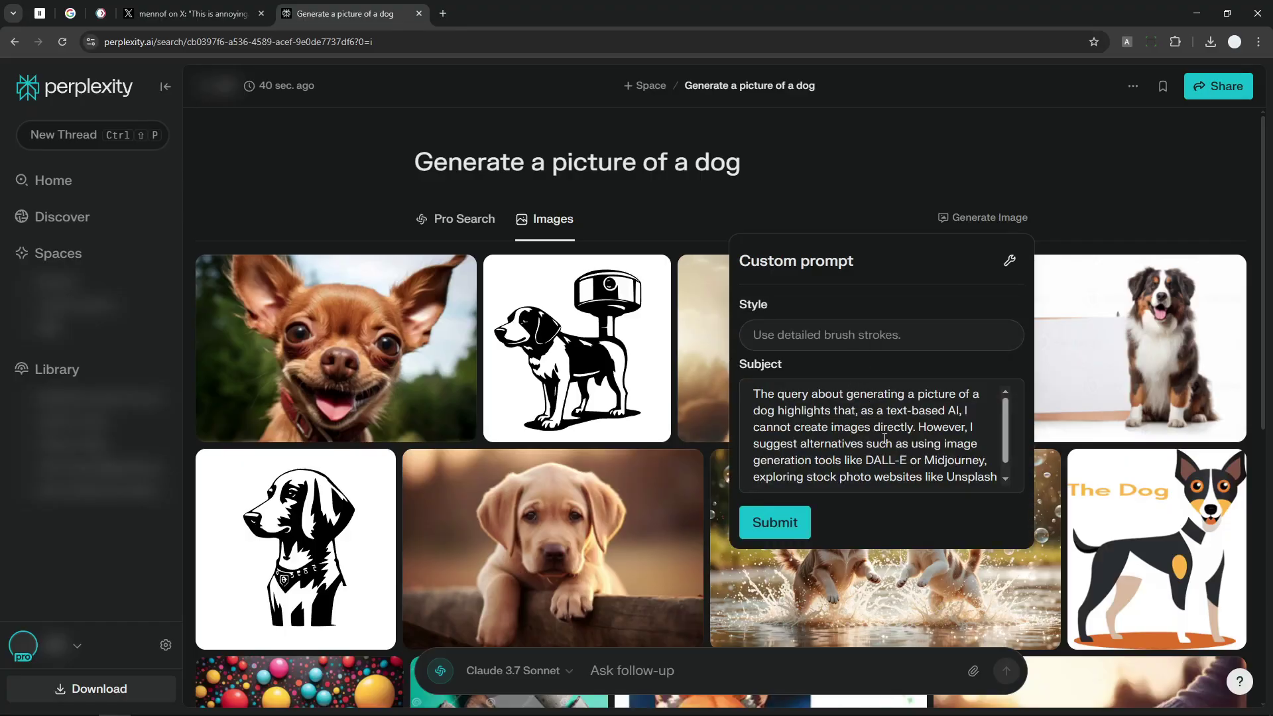
{"action": "left_click", "coordinate": [786, 528]}
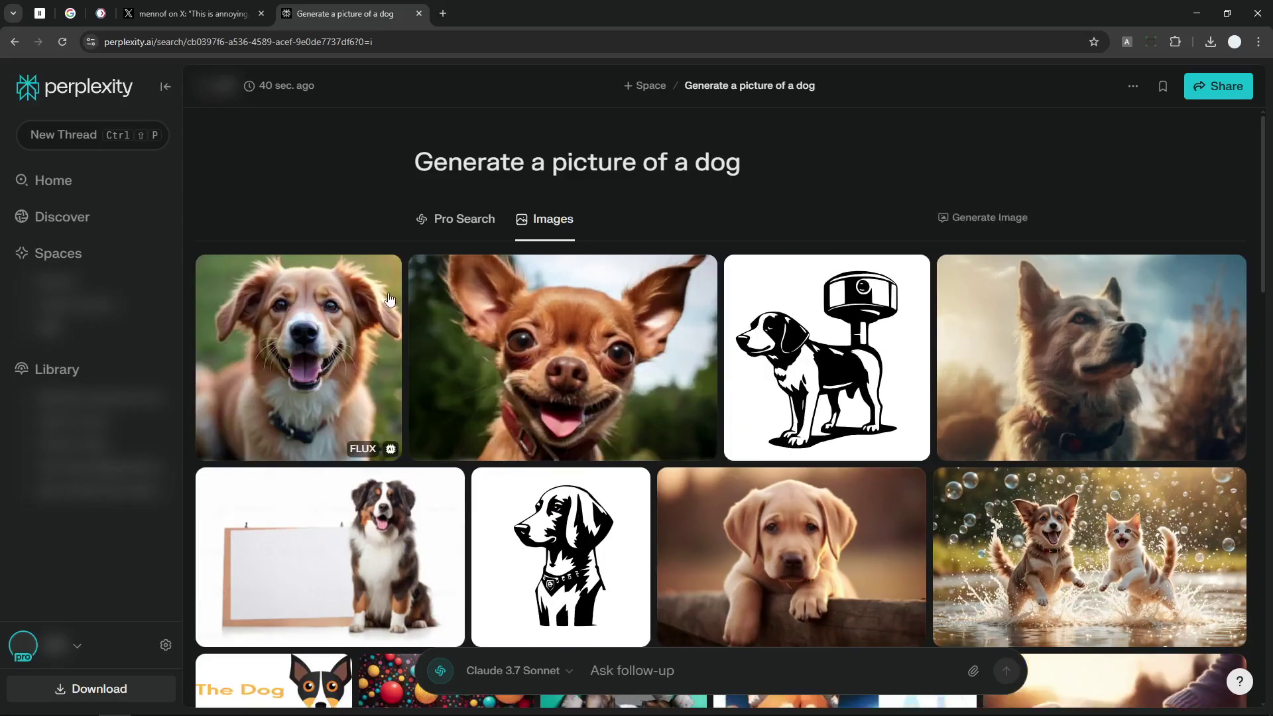
{"action": "left_click", "coordinate": [346, 316]}
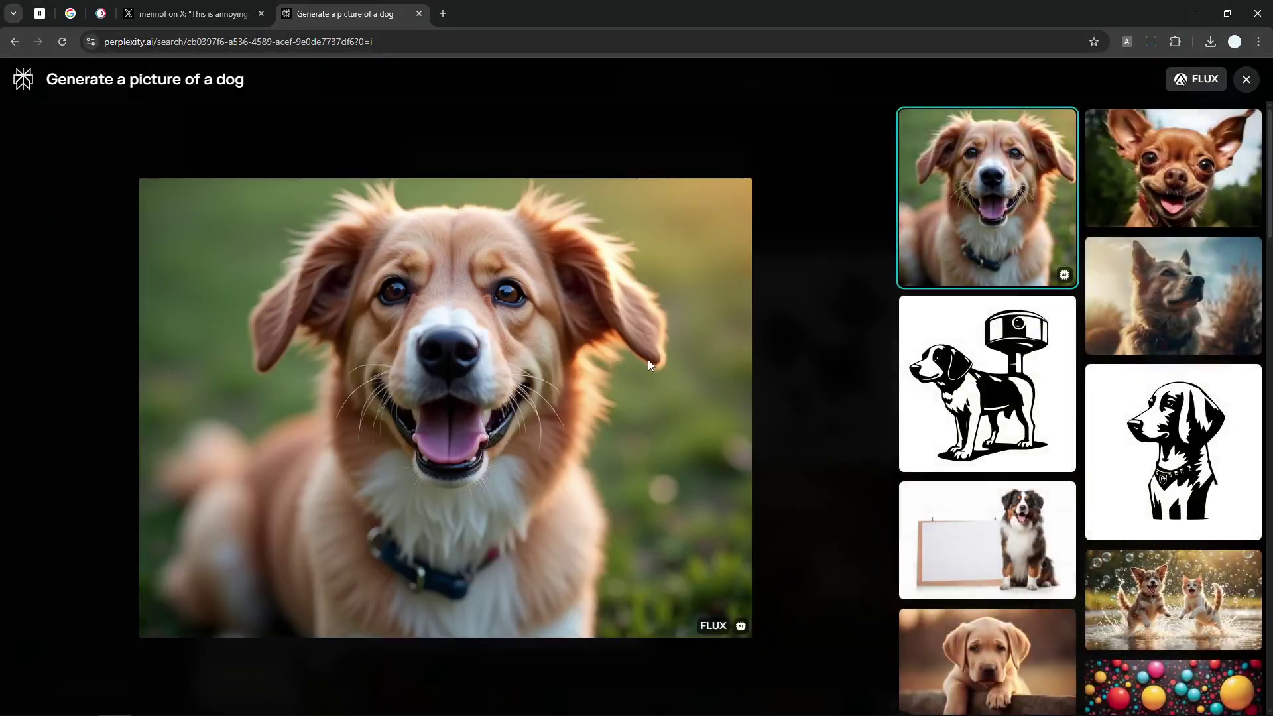
{"action": "left_click", "coordinate": [1245, 79]}
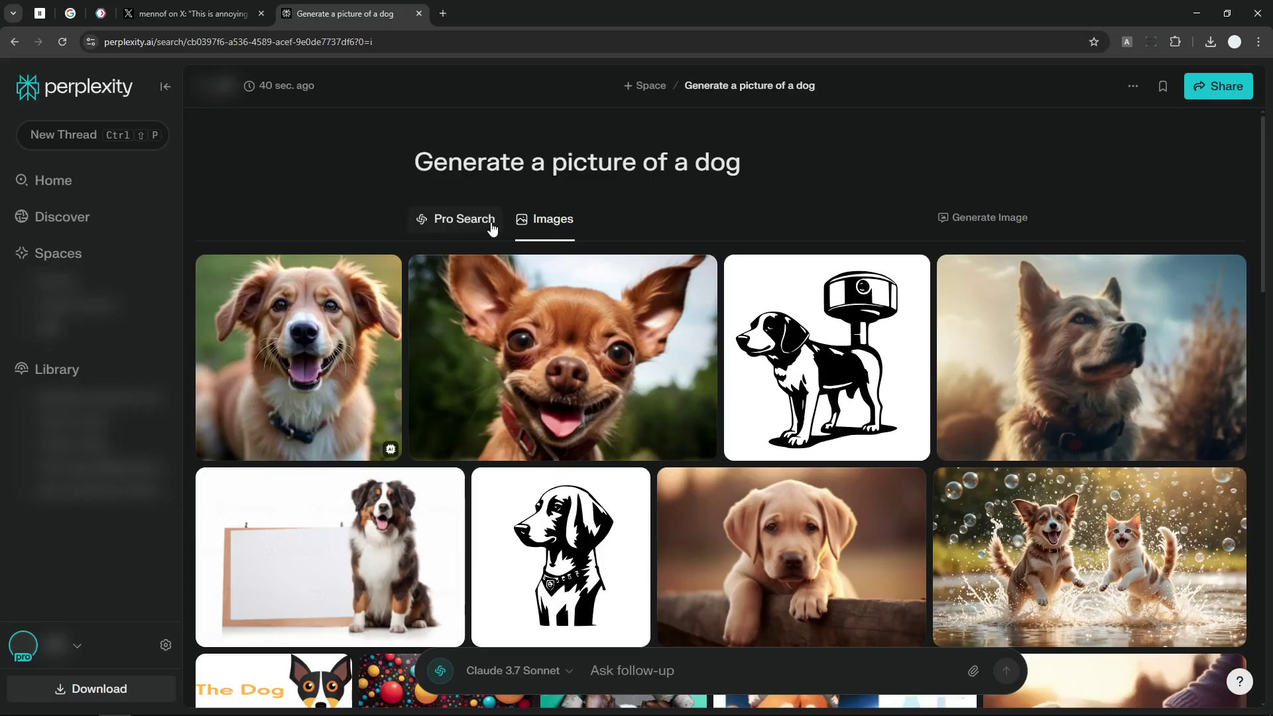
{"action": "left_click", "coordinate": [199, 13]}
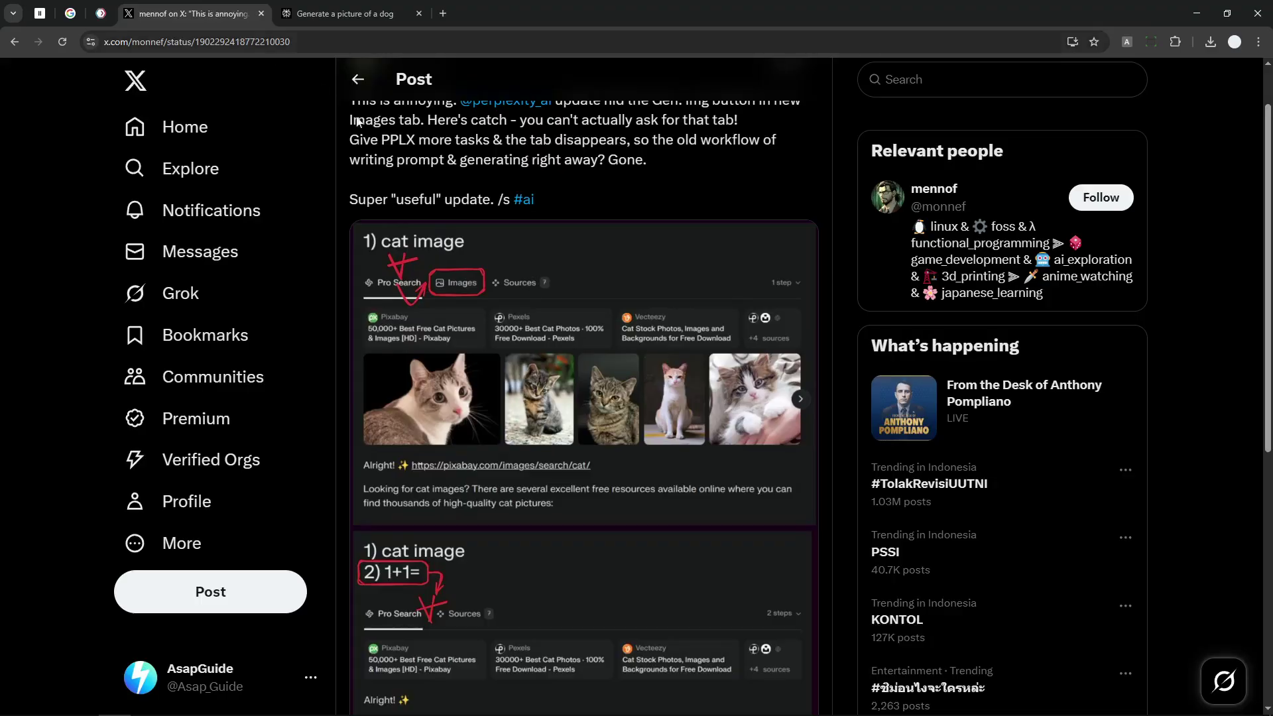
{"action": "scroll", "coordinate": [596, 348], "scroll_direction": "down", "scroll_amount": 2}
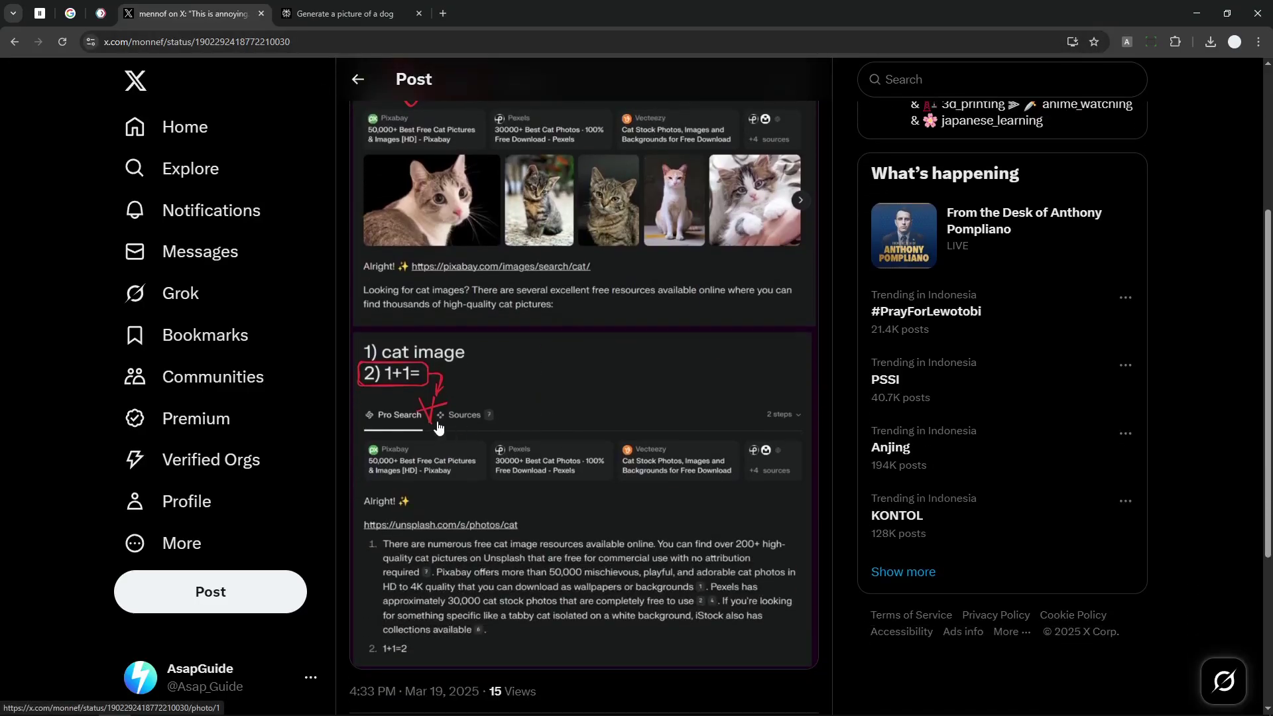
{"action": "scroll", "coordinate": [462, 424], "scroll_direction": "up", "scroll_amount": 3}
{"action": "left_click", "coordinate": [379, 13]}
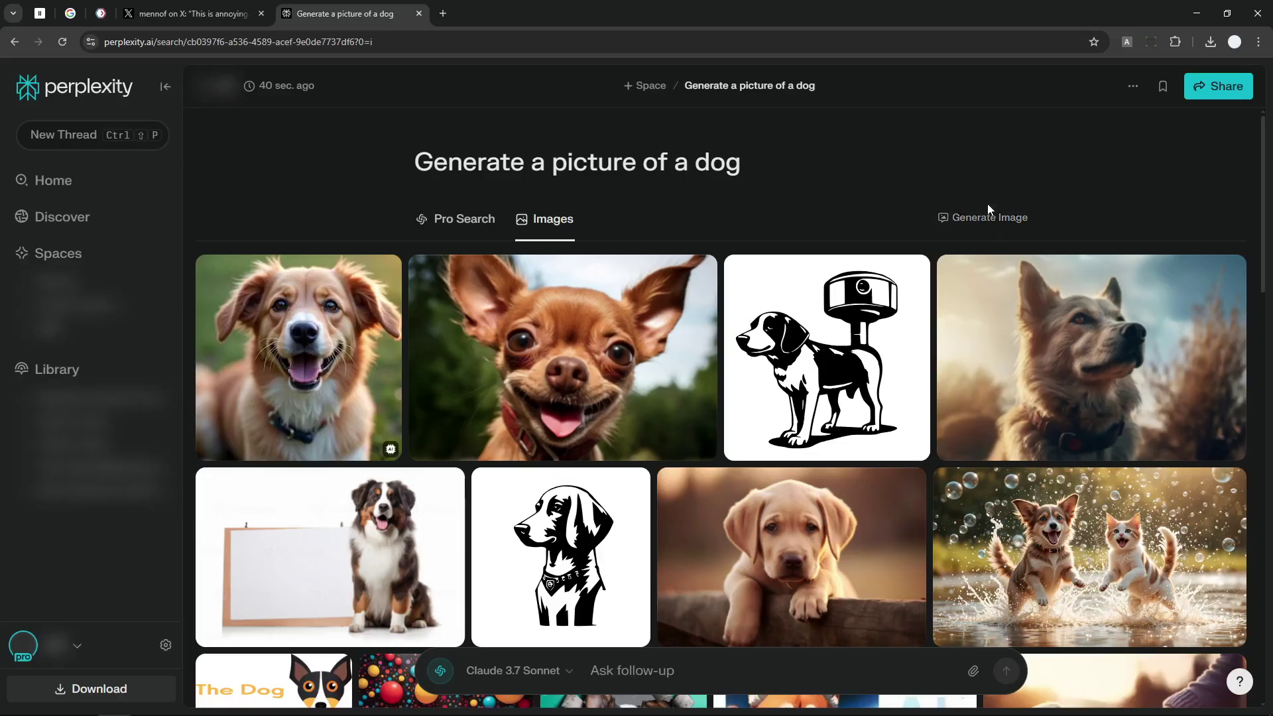
Switch from the dog image grid back to the Pro Search text answer
{"action": "left_click_drag", "start_coordinate": [968, 189], "coordinate": [979, 185]}
{"action": "left_click", "coordinate": [456, 218]}
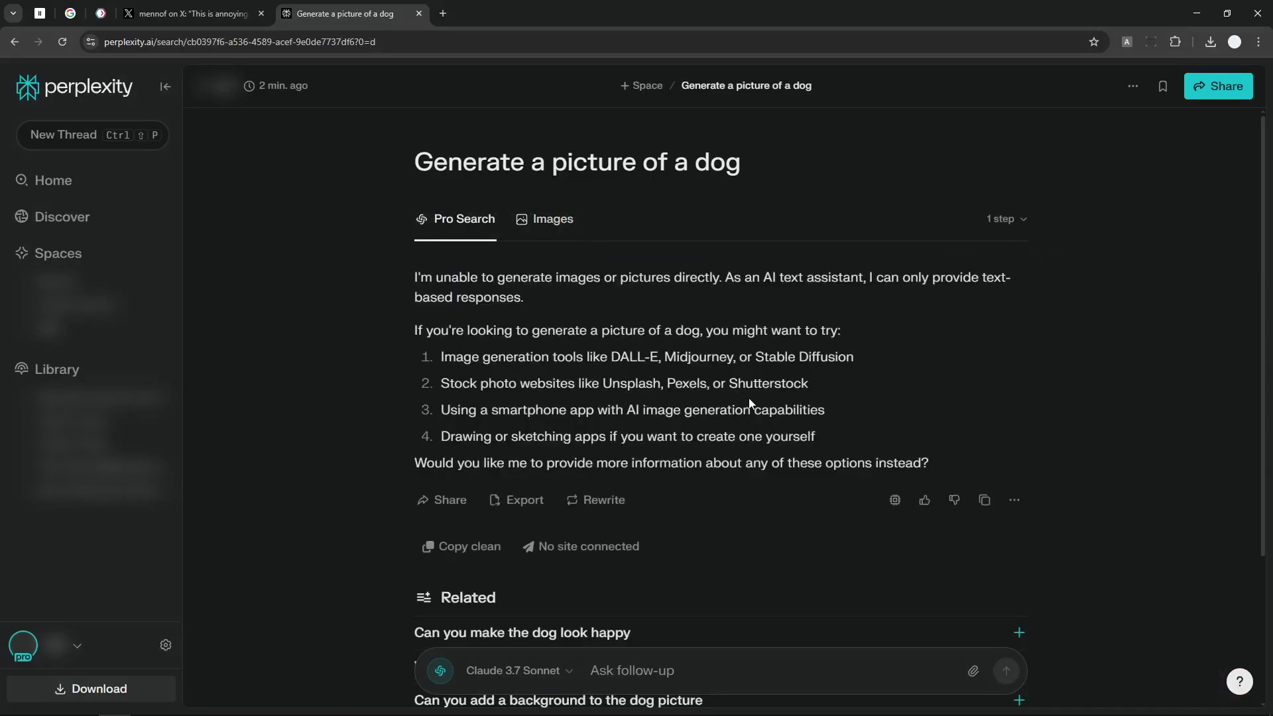